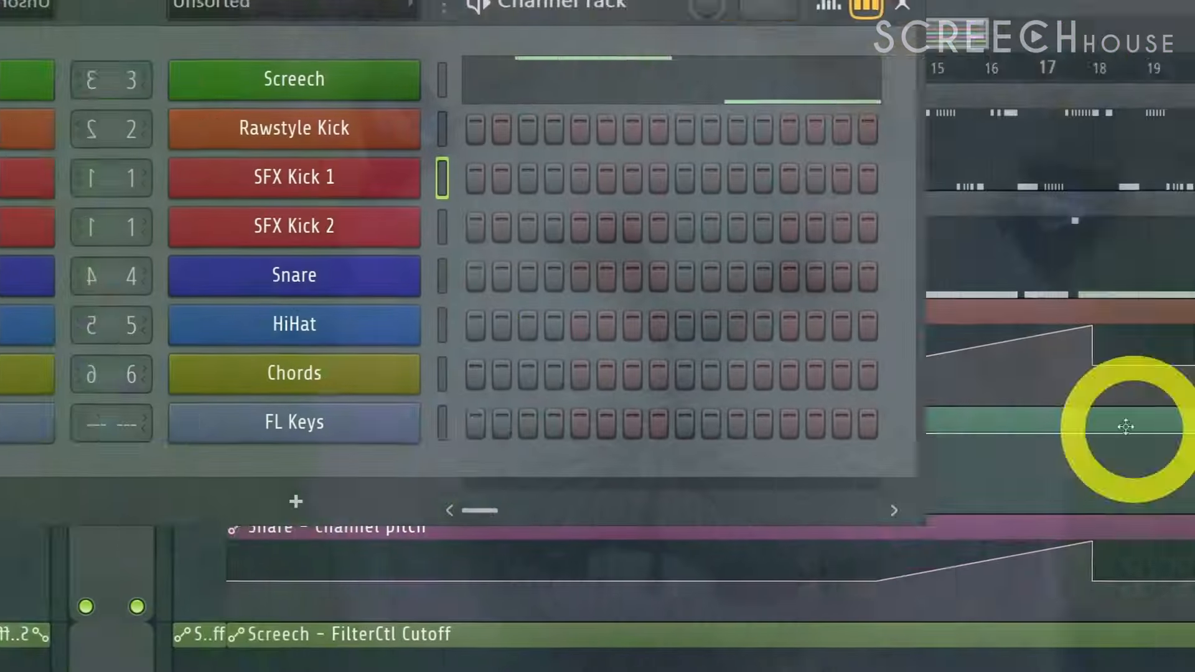
Open the SFX Kick 1 channel's sampler, audition the Rawstyle_Kick_F#4 sample in Edison and view the precomputed effects controls
left_click(227, 193)
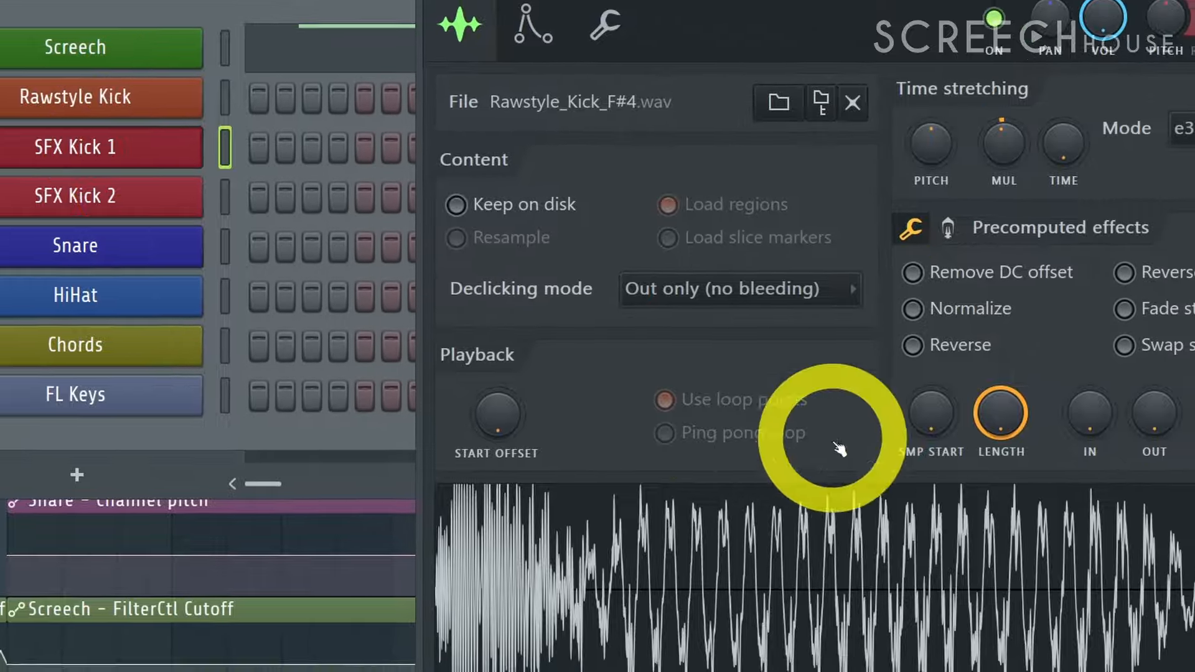
left_click(911, 229)
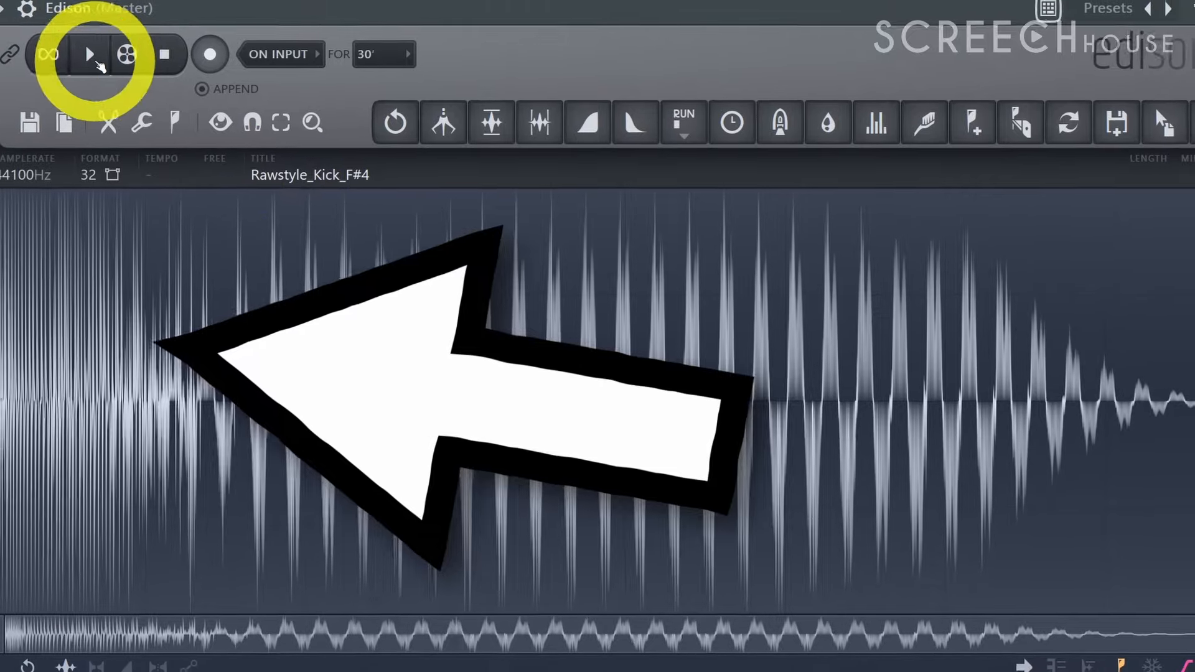
left_click(78, 48)
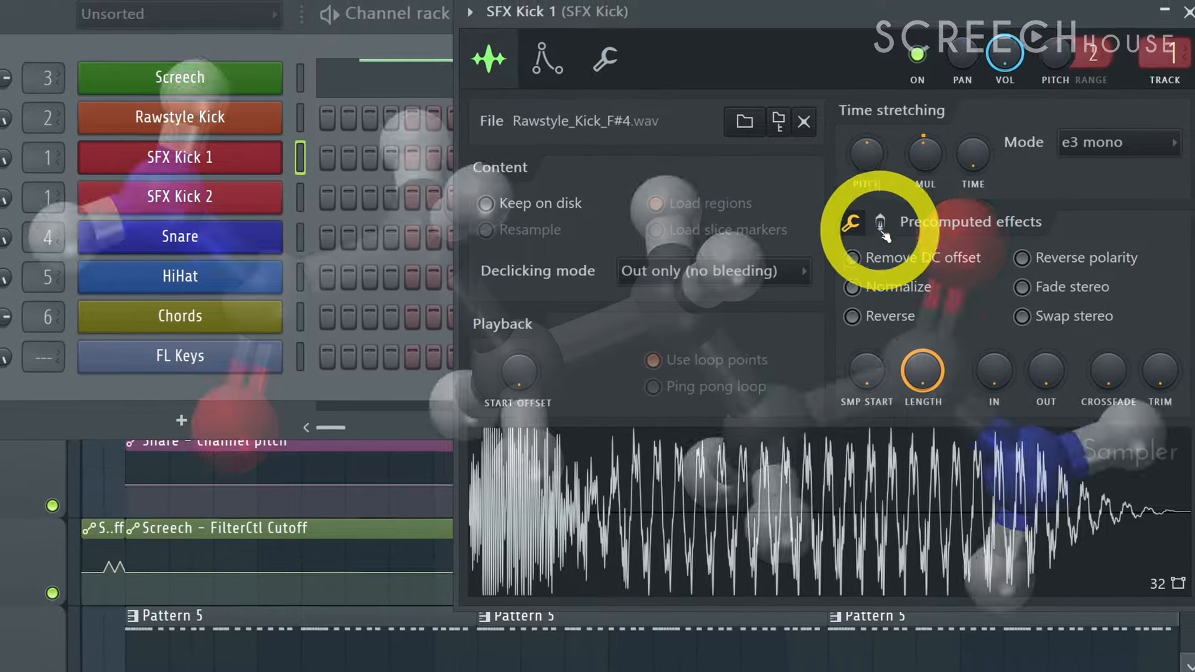
left_click(881, 226)
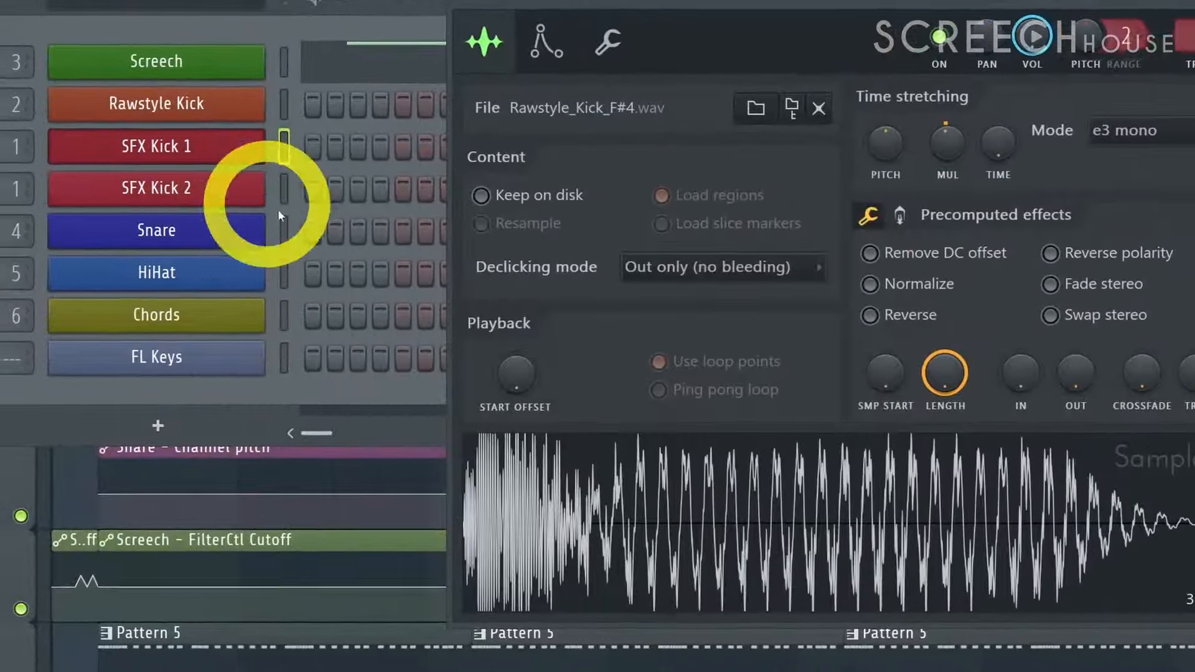
left_click(900, 215)
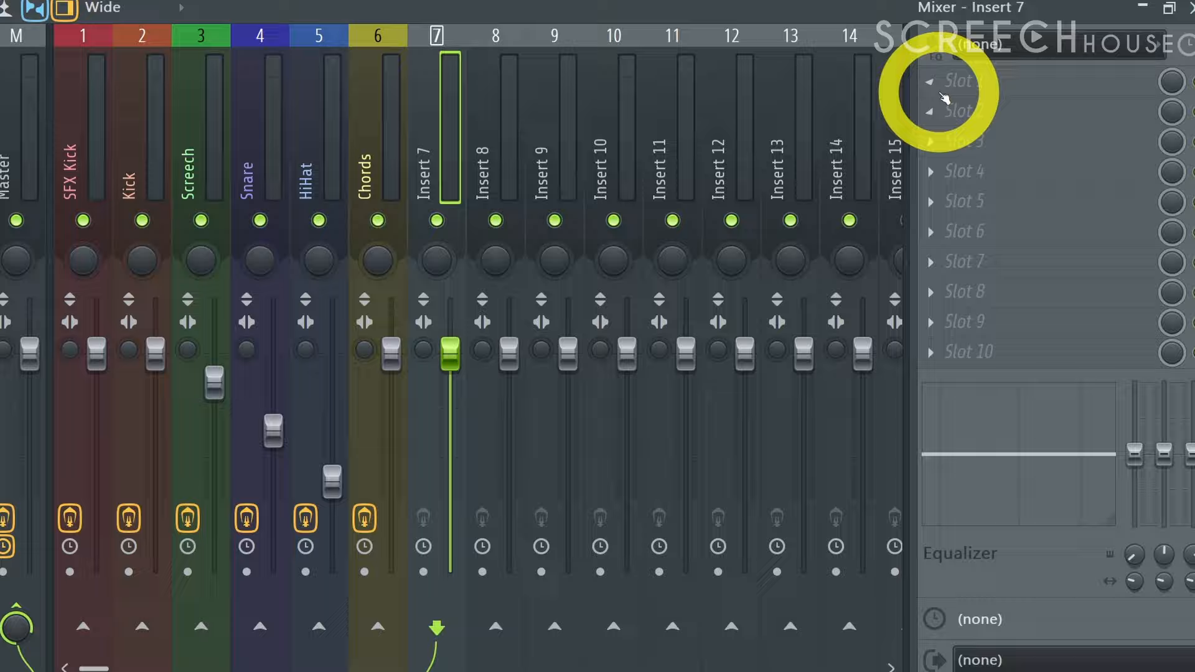
Load Fruity Flanger, Fruity Phaser and Fruity Delay 3 into the first three effect slots of mixer Insert 7
left_click(938, 95)
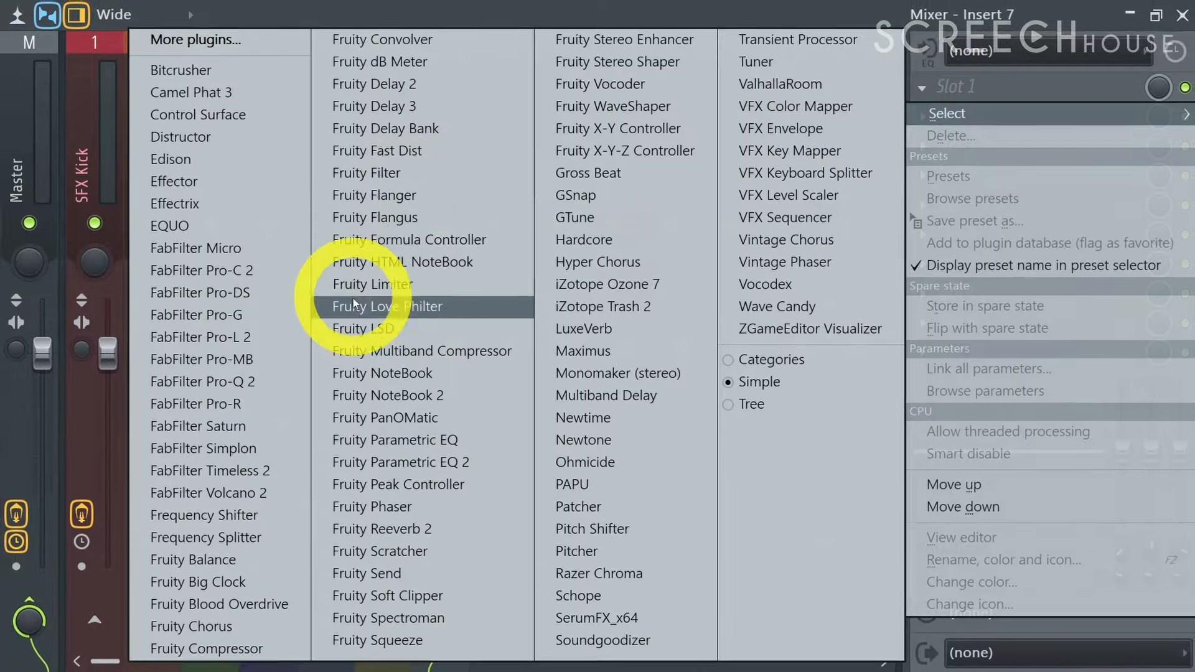
left_click(382, 197)
left_click(952, 114)
left_click(400, 475)
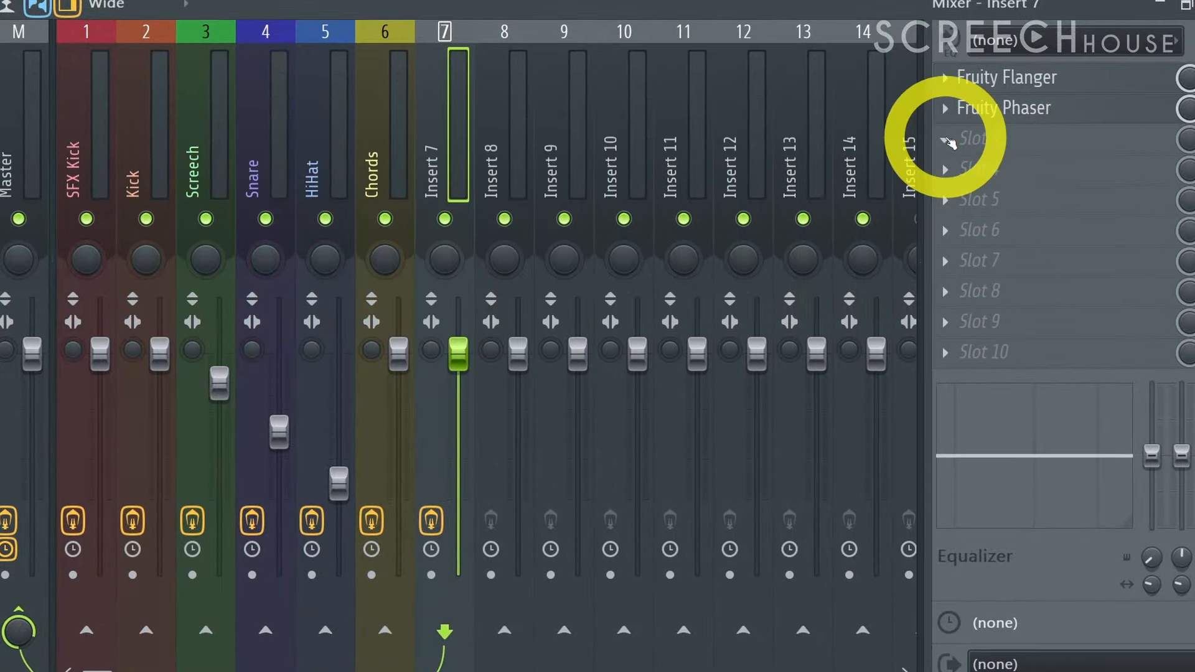
left_click(949, 141)
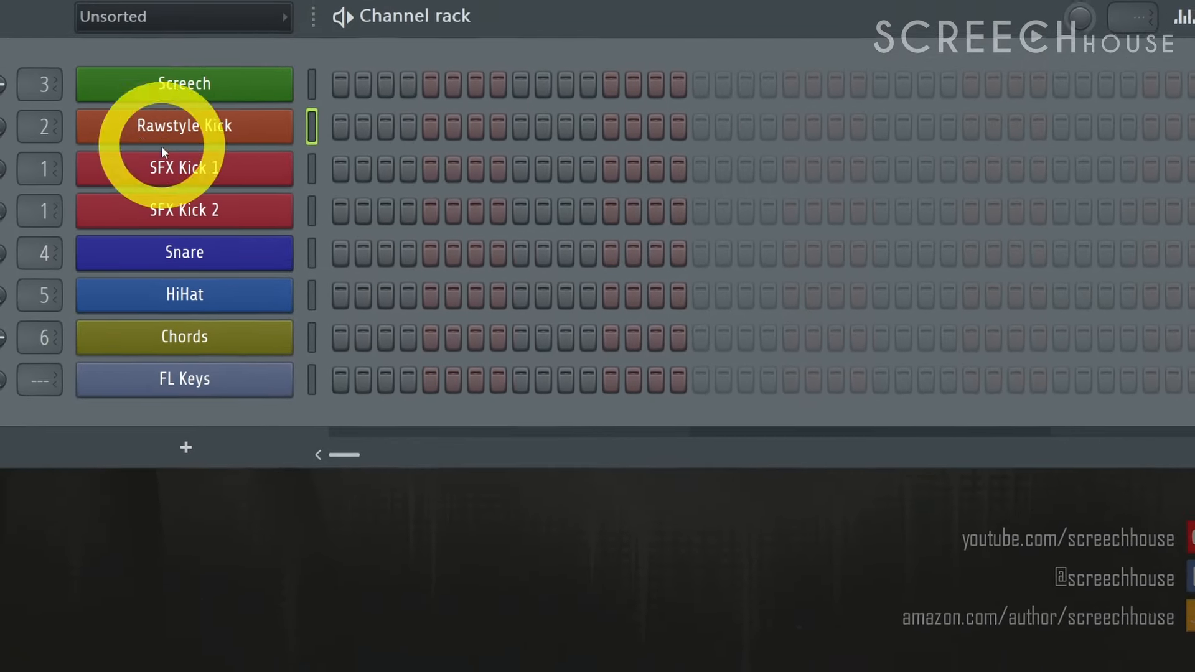
Open the Rawstyle Kick channel's sampler and examine the waveform of its kick sample
left_click(237, 127)
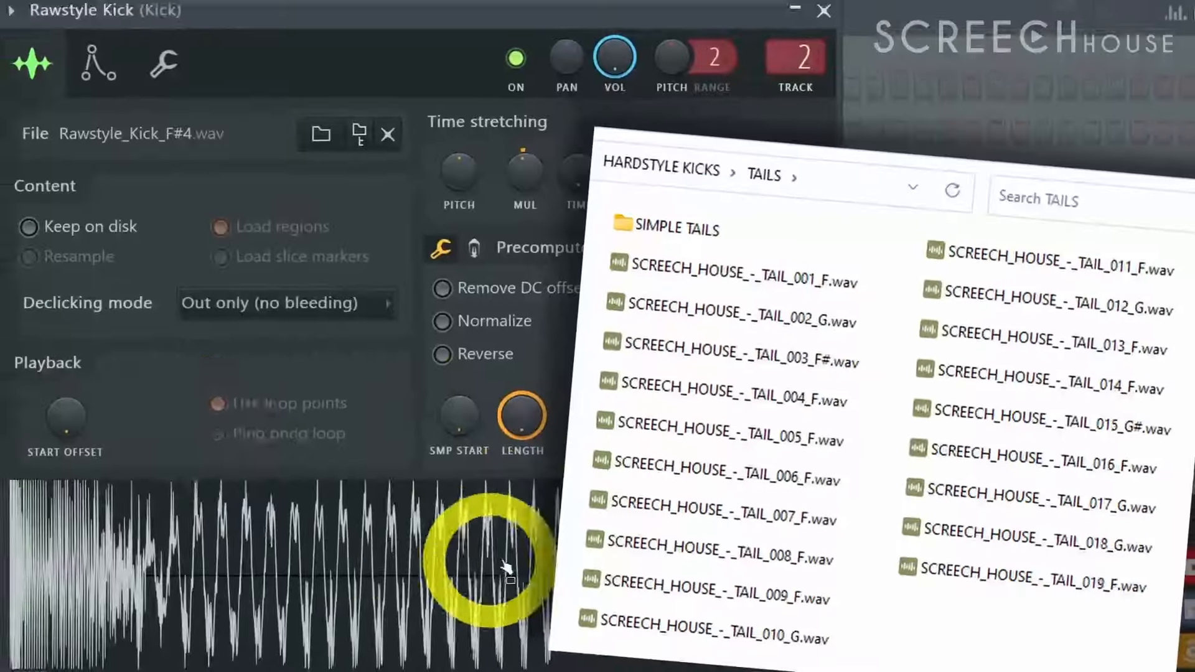
left_click_drag(492, 560, 177, 577)
left_click_drag(180, 628, 274, 568)
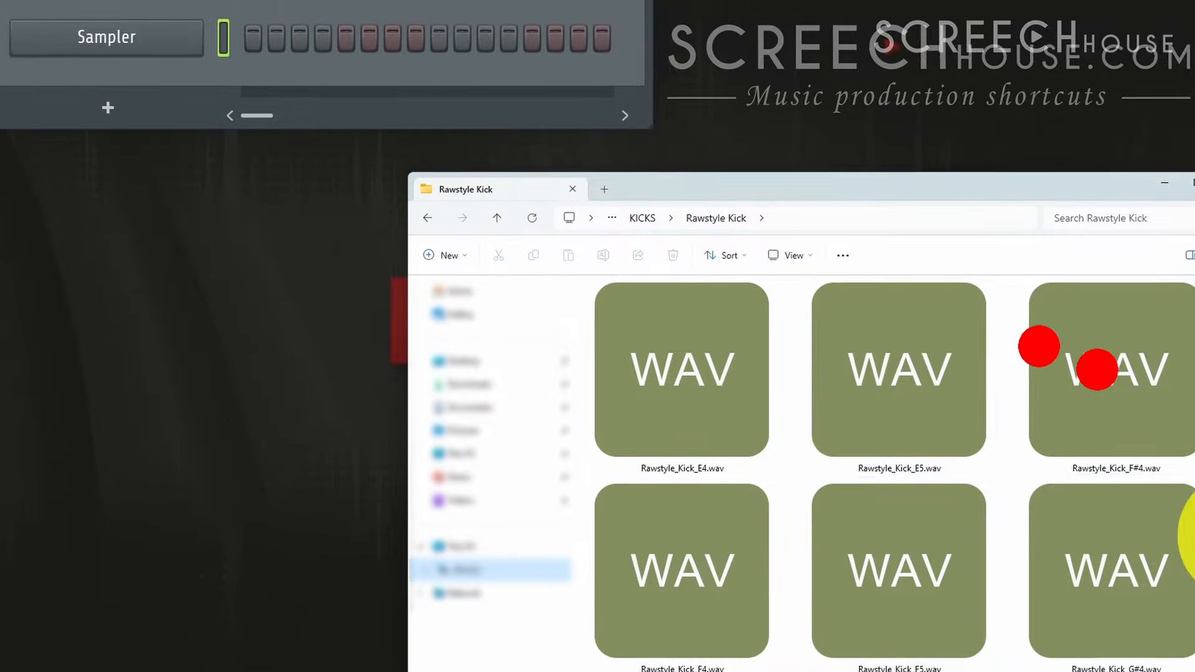
Add Rawstyle_Kick_F#4.wav to the channel rack as a new channel and route it to mixer track 1
left_click_drag(990, 336, 199, 97)
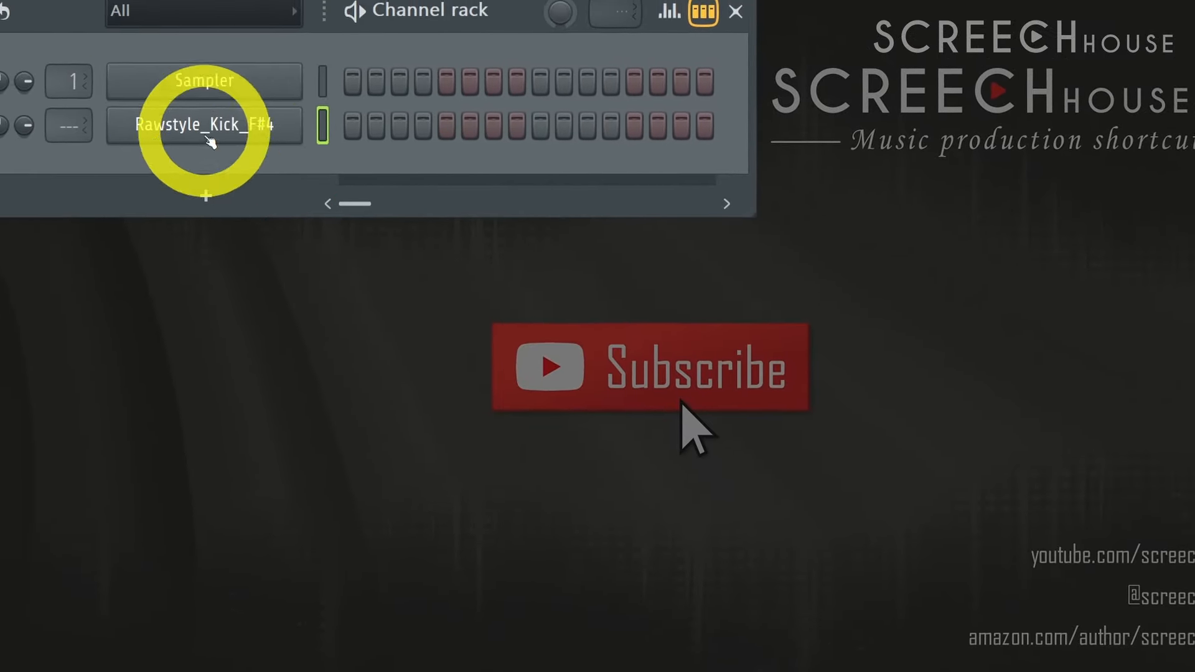
left_click(187, 124)
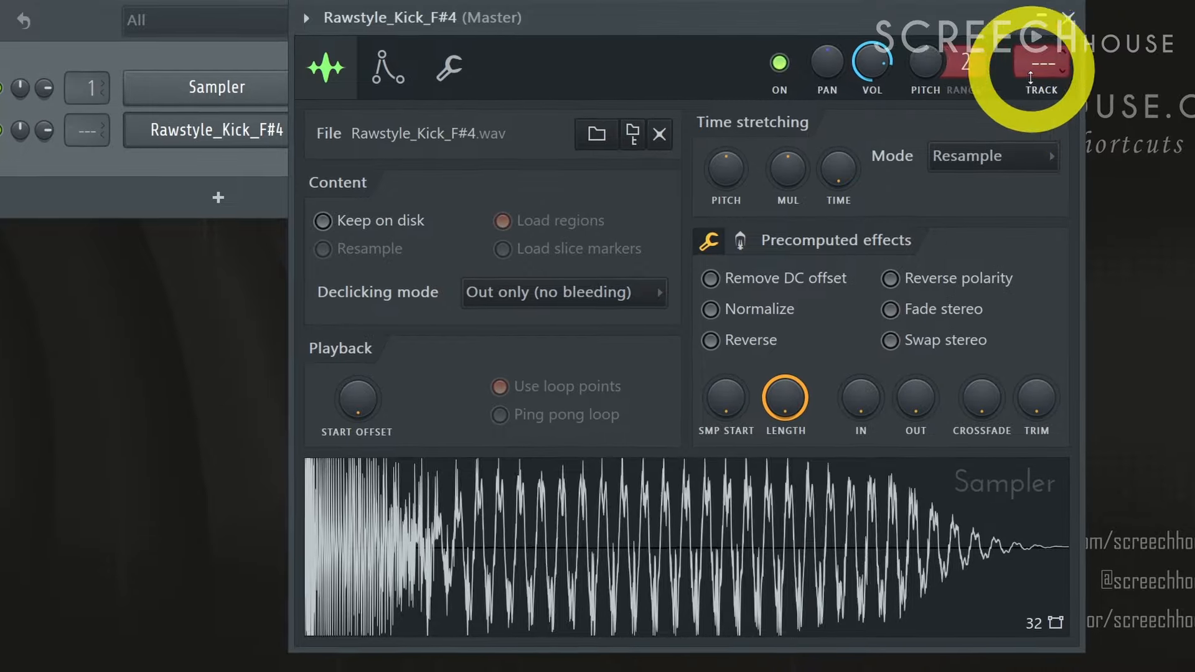
scroll(1031, 68, "up", 1)
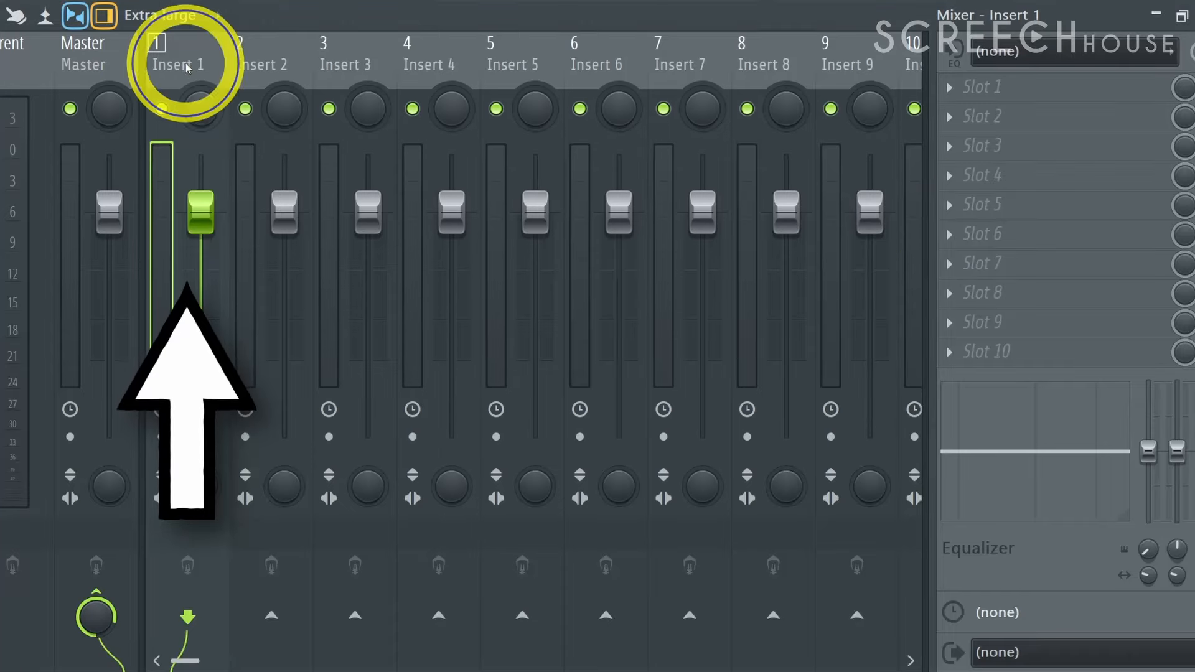
Name mixer track 1 SFX Kick and load Fruity Filter into its first effect slot
type("Kick")
key("Return")
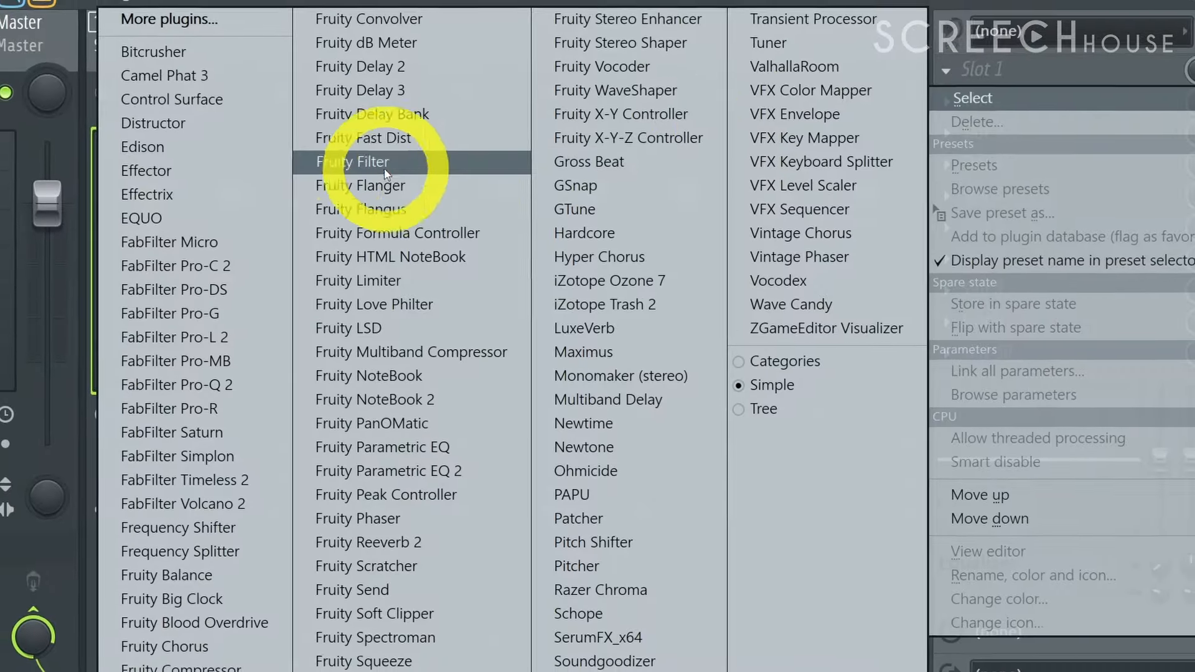
left_click(346, 157)
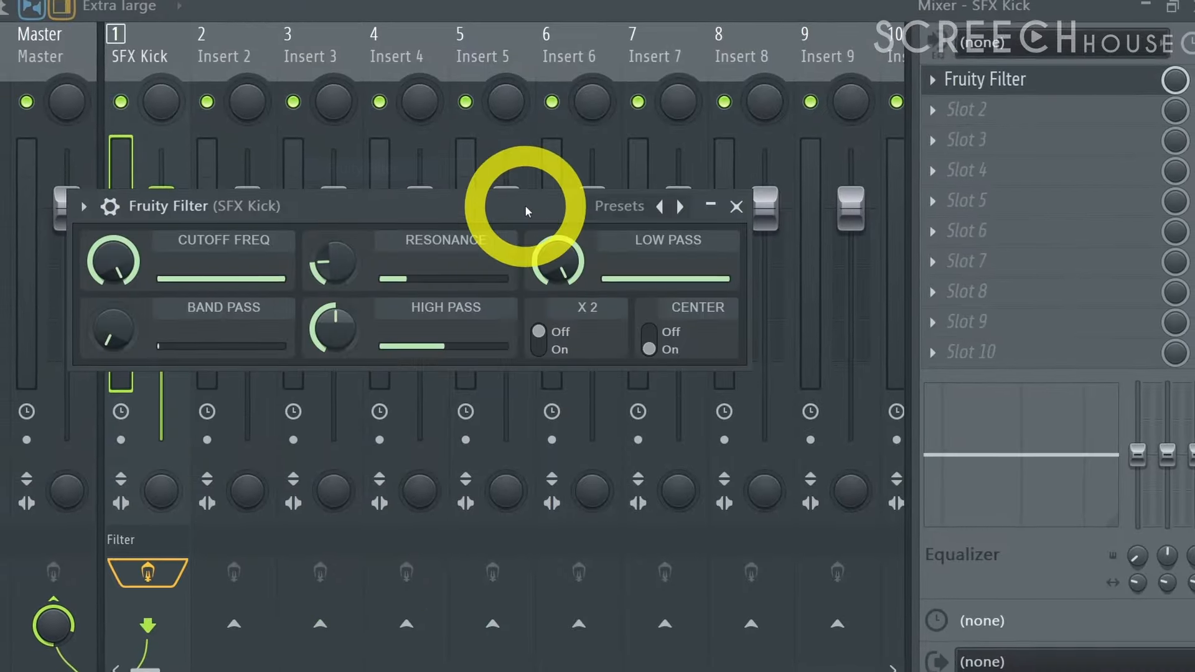
left_click_drag(525, 200, 788, 135)
left_click(1096, 82)
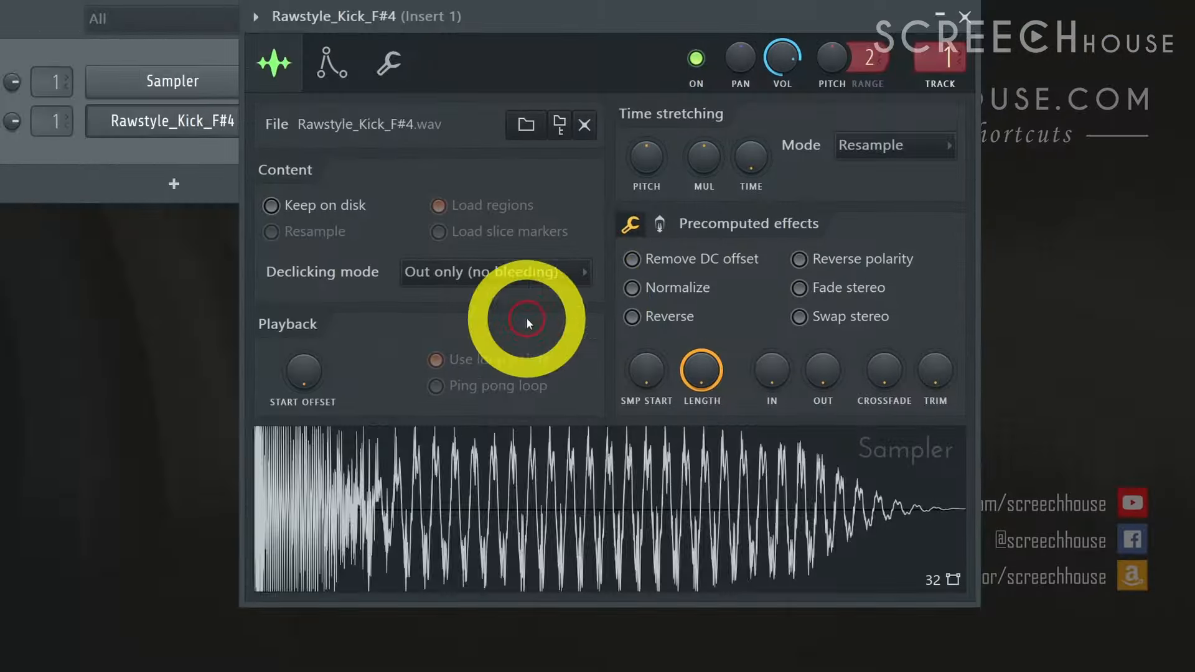
Try the BP and HP filter types on the SFX Kick 1 channel, then set the filter to SVF LPx2
left_click(333, 58)
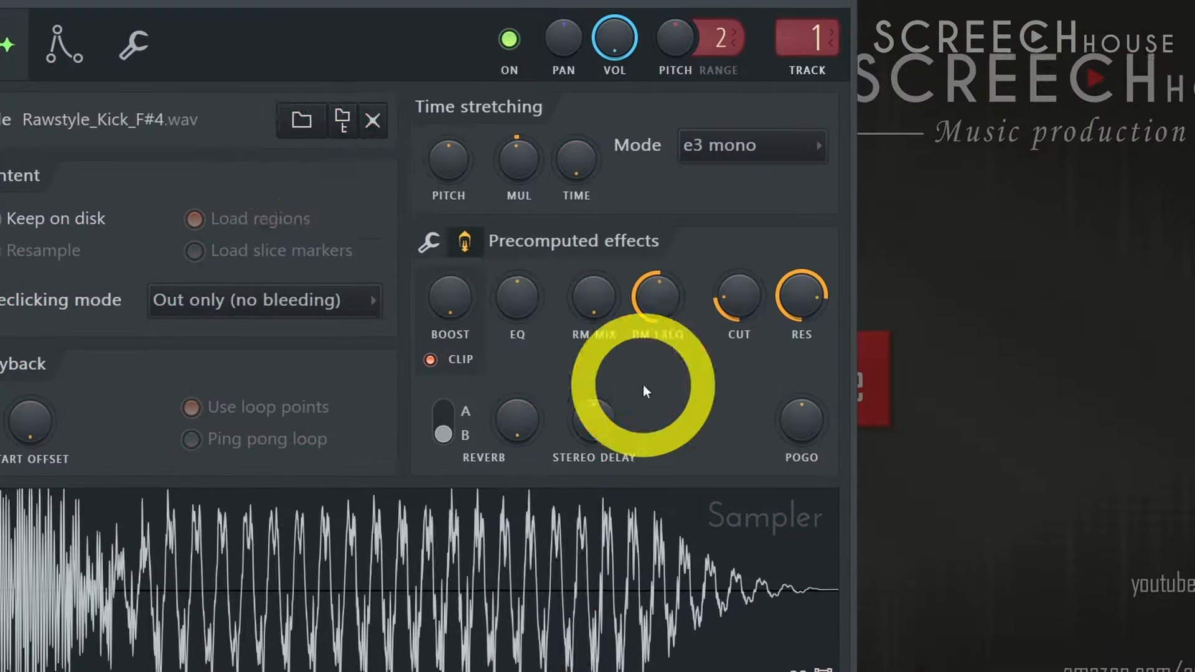
left_click(44, 78)
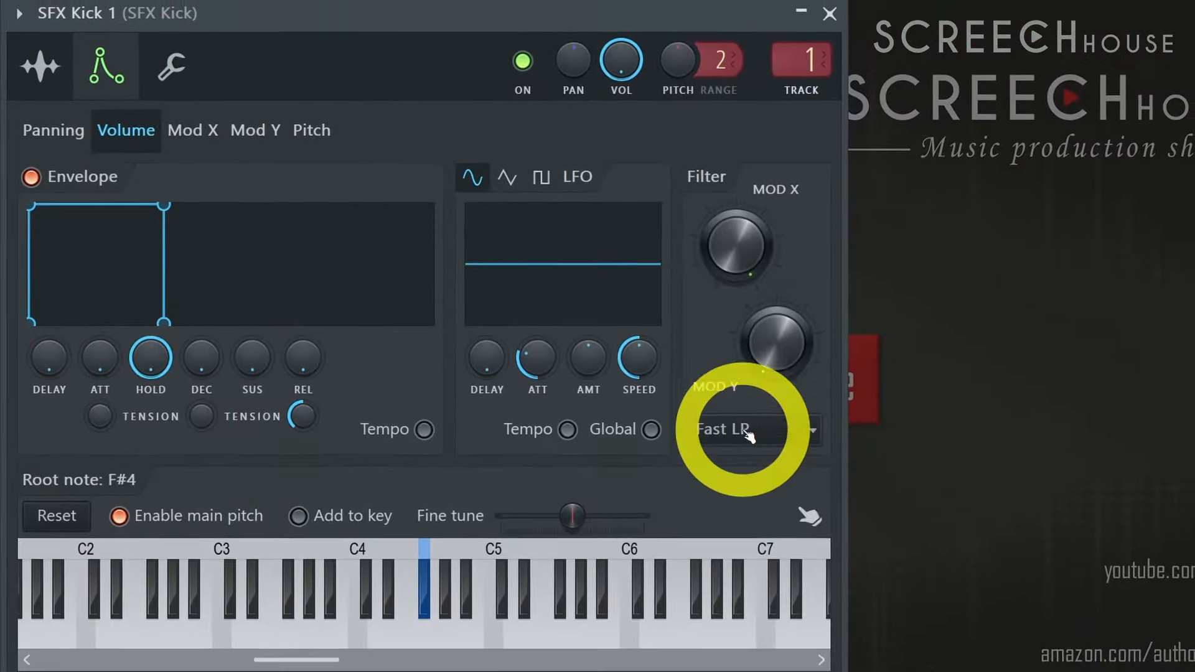
left_click(749, 431)
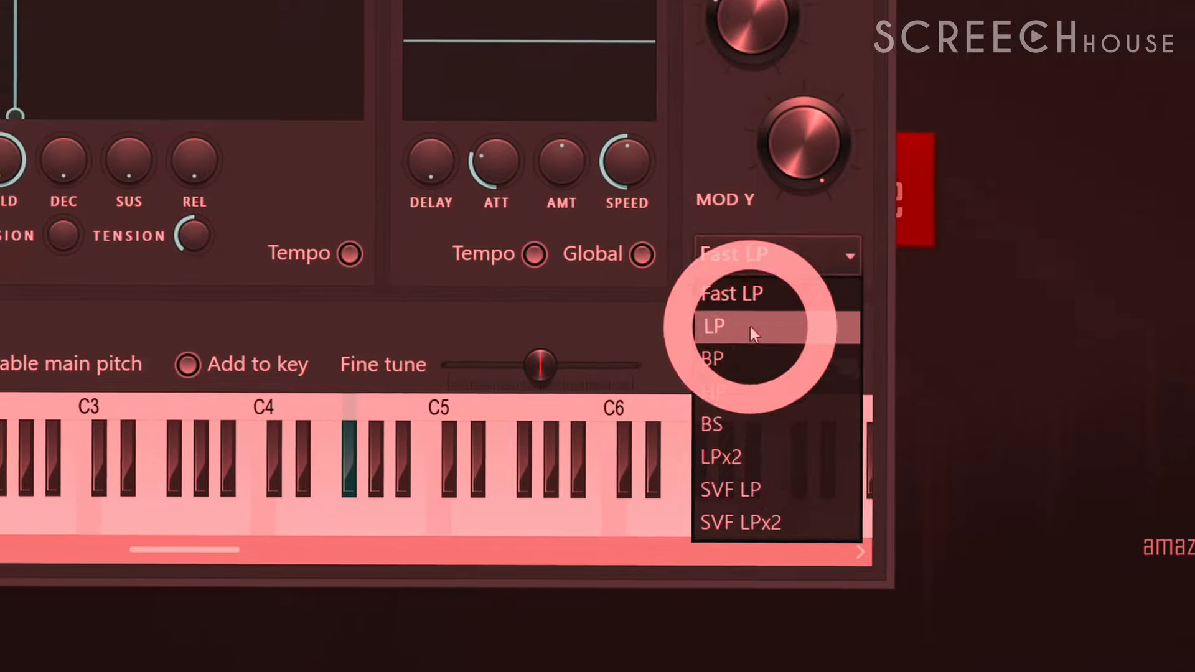
left_click(749, 379)
left_click(752, 247)
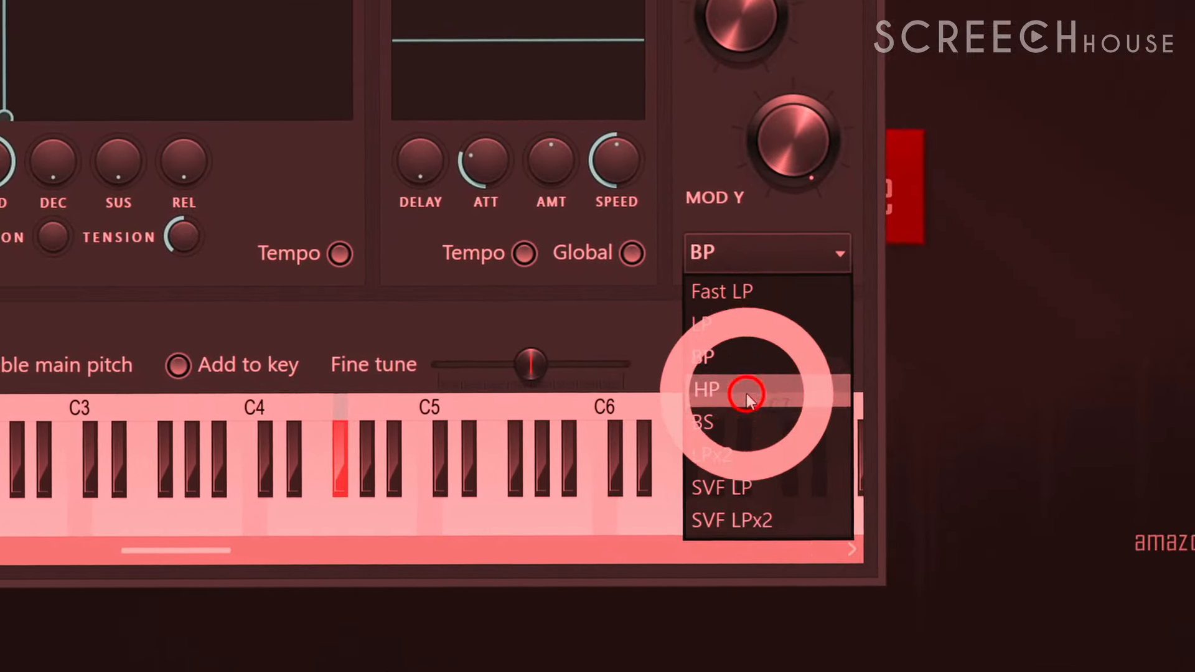
left_click(746, 392)
left_click(763, 258)
left_click(741, 520)
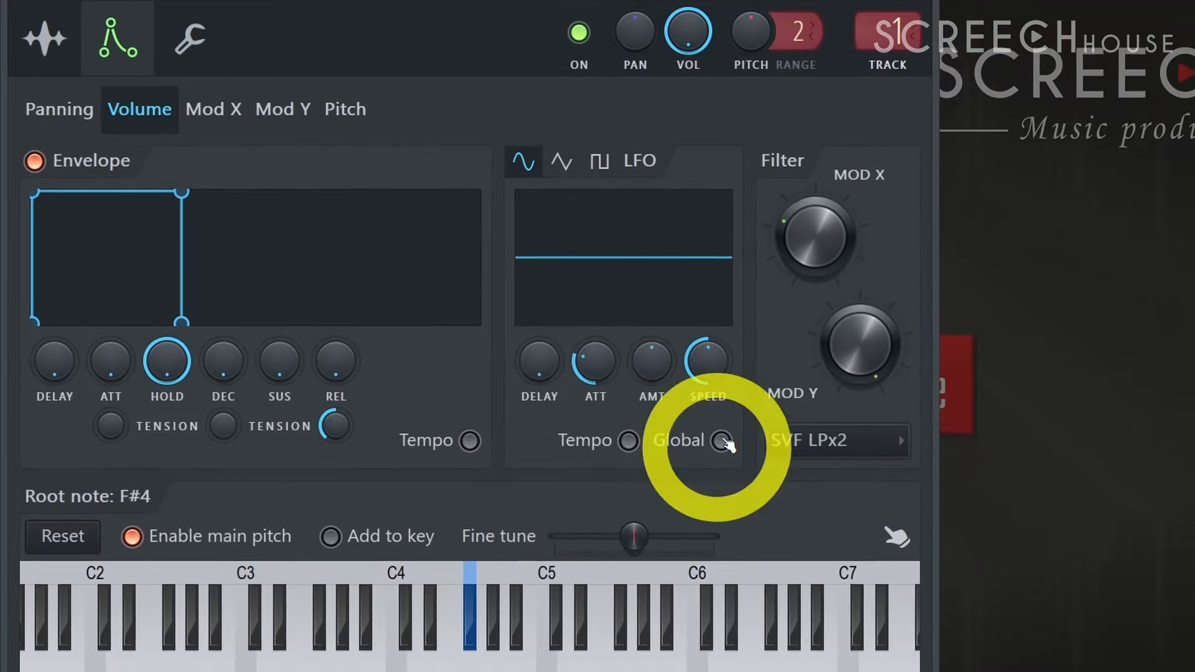
left_click(37, 38)
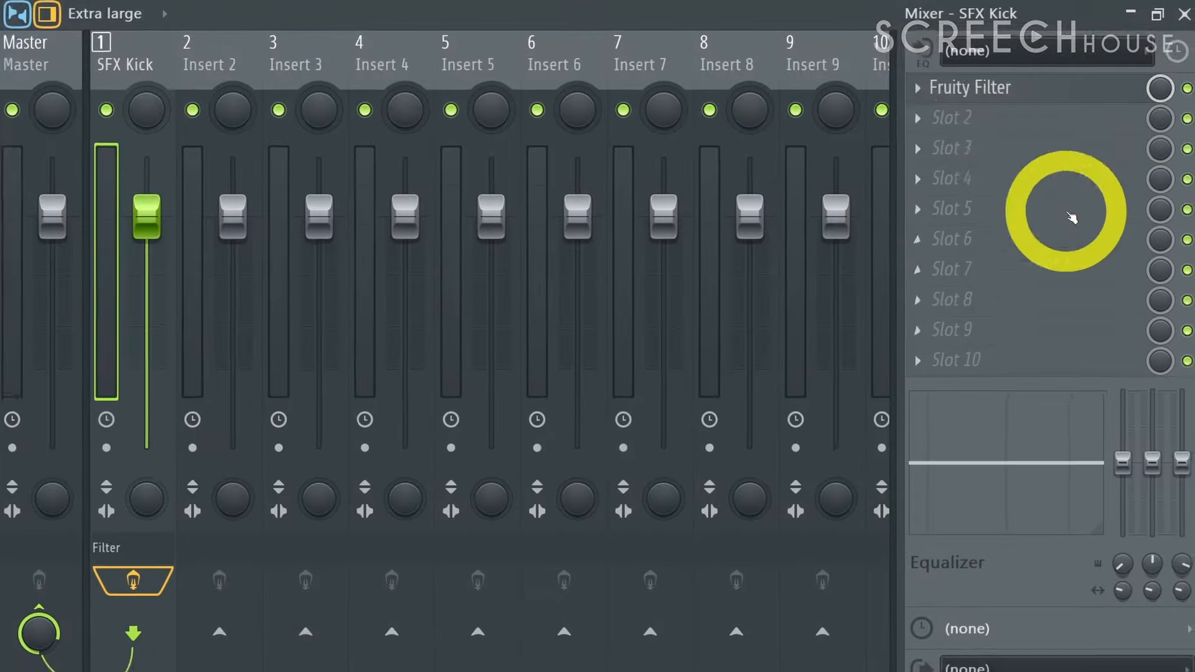
Load Fruity Fast Dist into the second effect slot of the SFX Kick mixer track
left_click(921, 122)
mouse_move(940, 148)
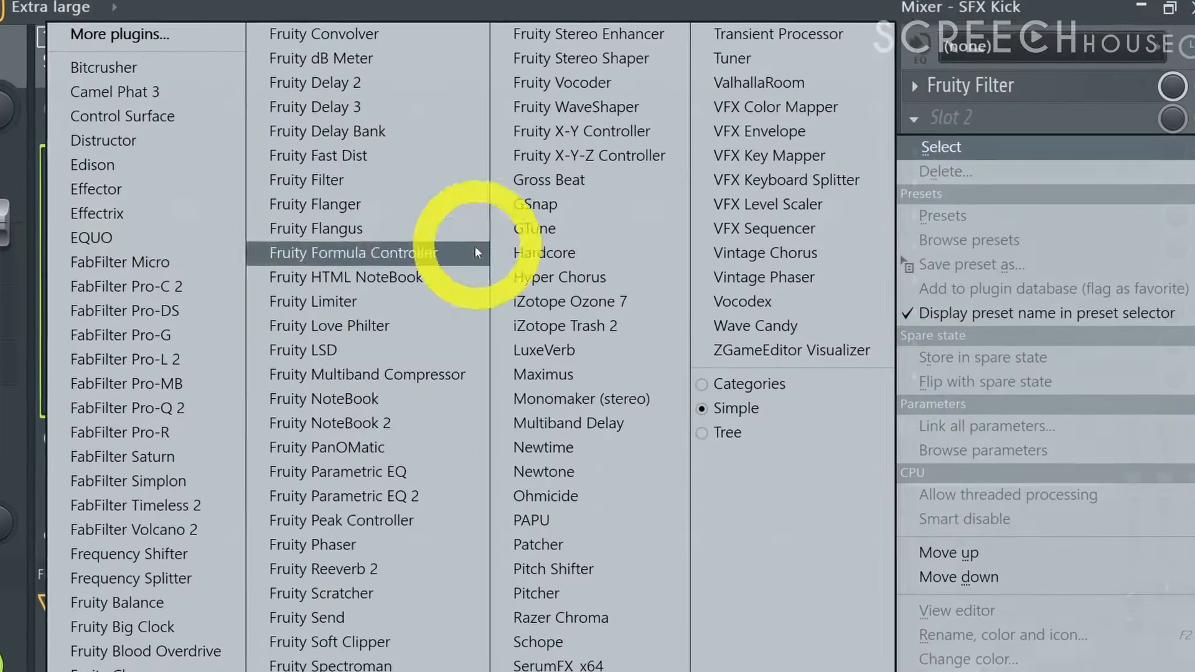
left_click(337, 157)
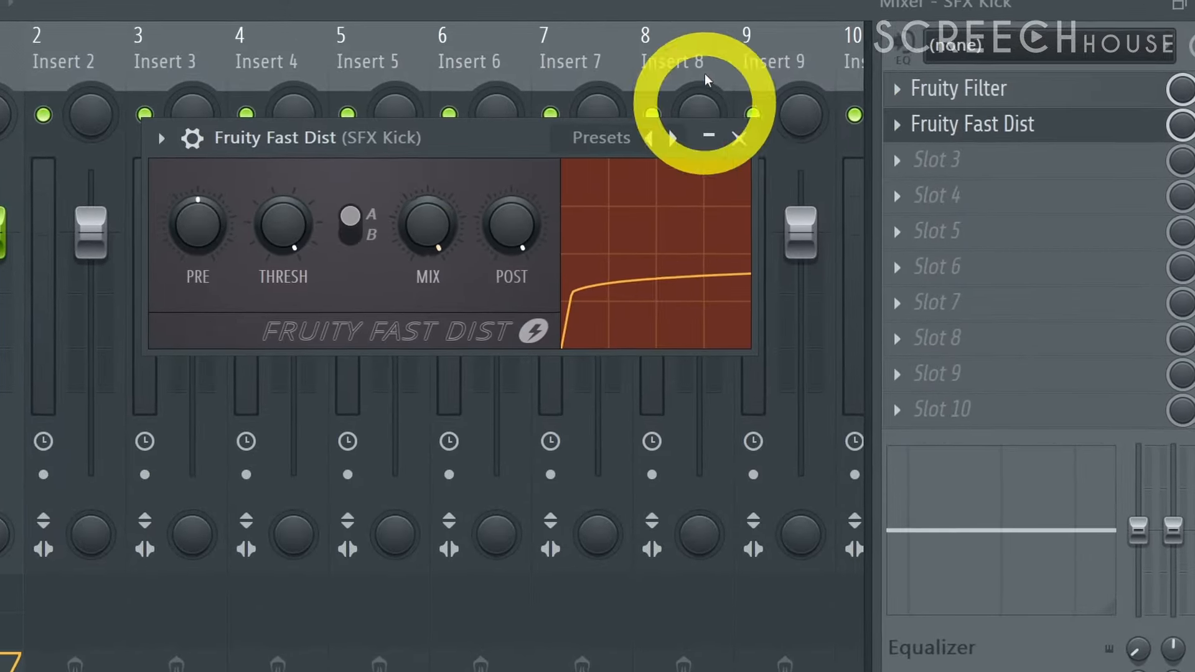
left_click(724, 159)
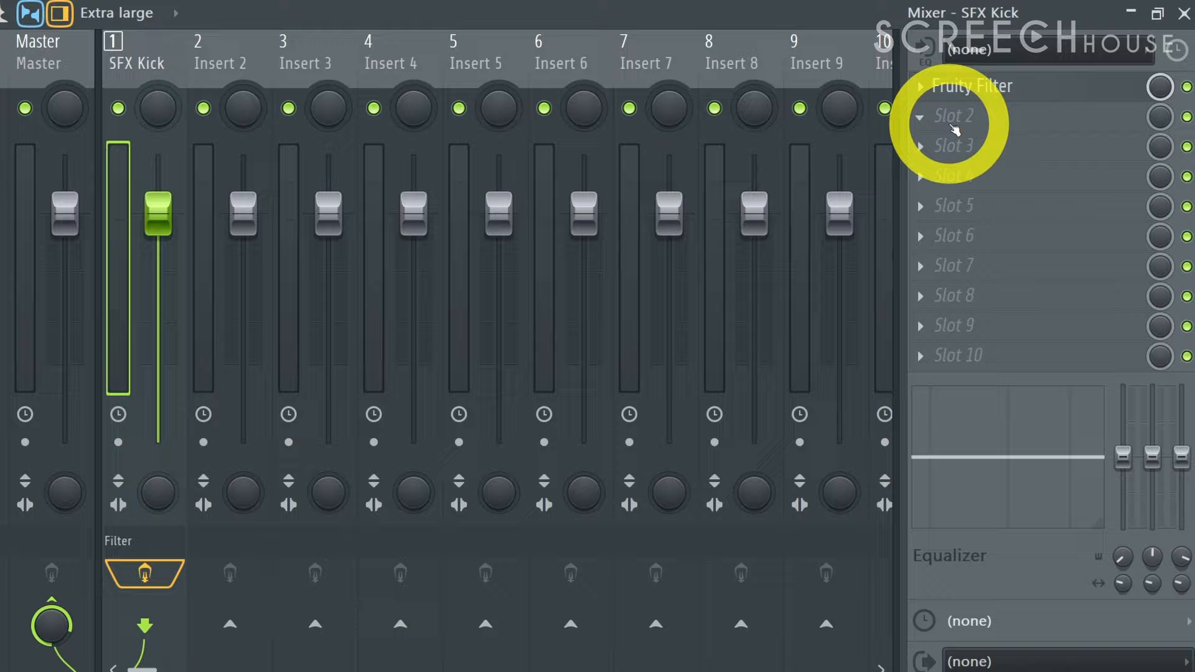
Add Fruity Fast Dist in the empty slot after Fruity Filter, adjust its threshold and compare distortion types A and B
left_click(920, 117)
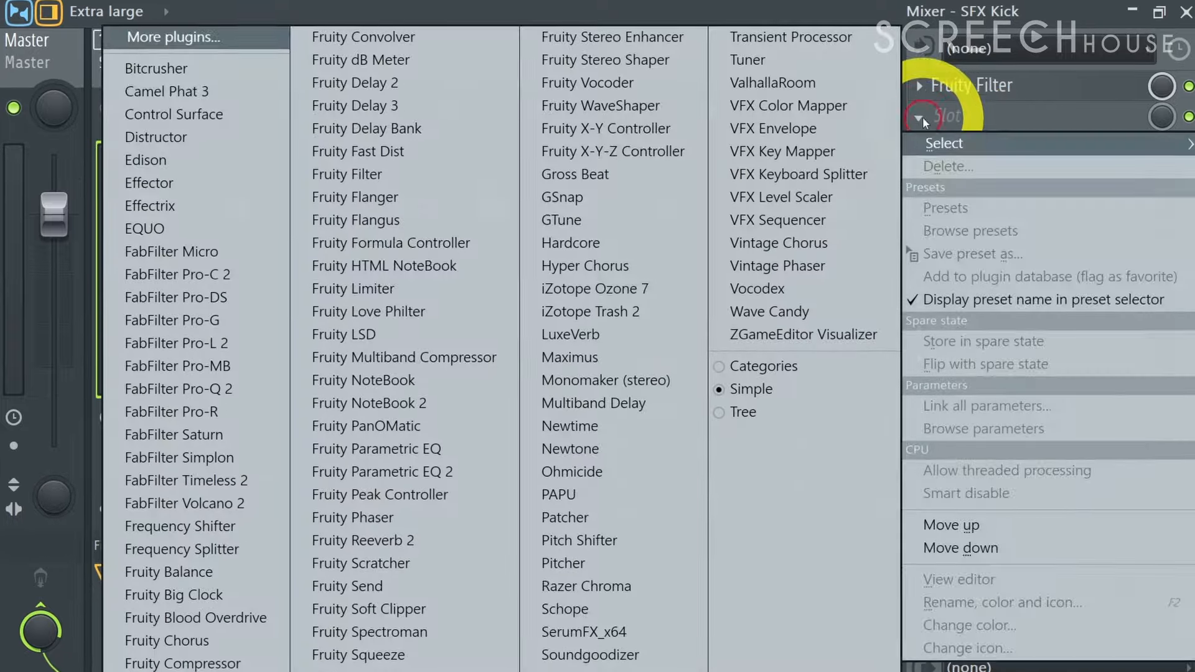
left_click_drag(614, 182, 649, 195)
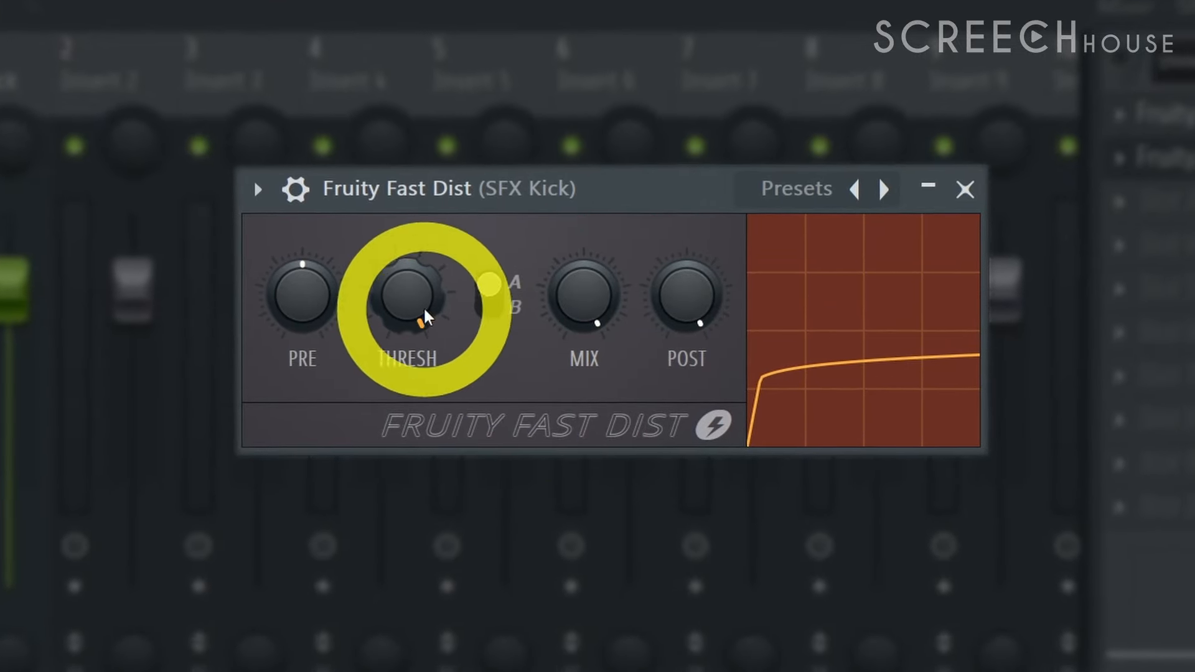
left_click(490, 294)
left_click(492, 291)
mouse_move(409, 302)
left_mouse_down()
mouse_move(409, 432)
mouse_move(408, 305)
left_mouse_up()
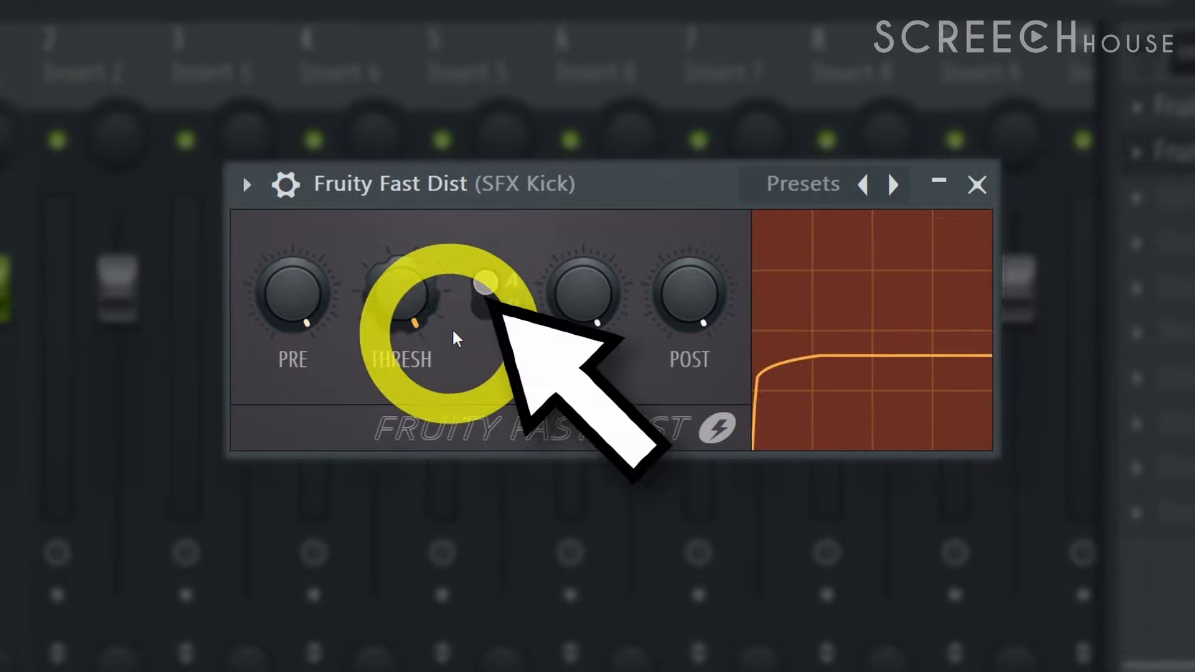
left_click(486, 297)
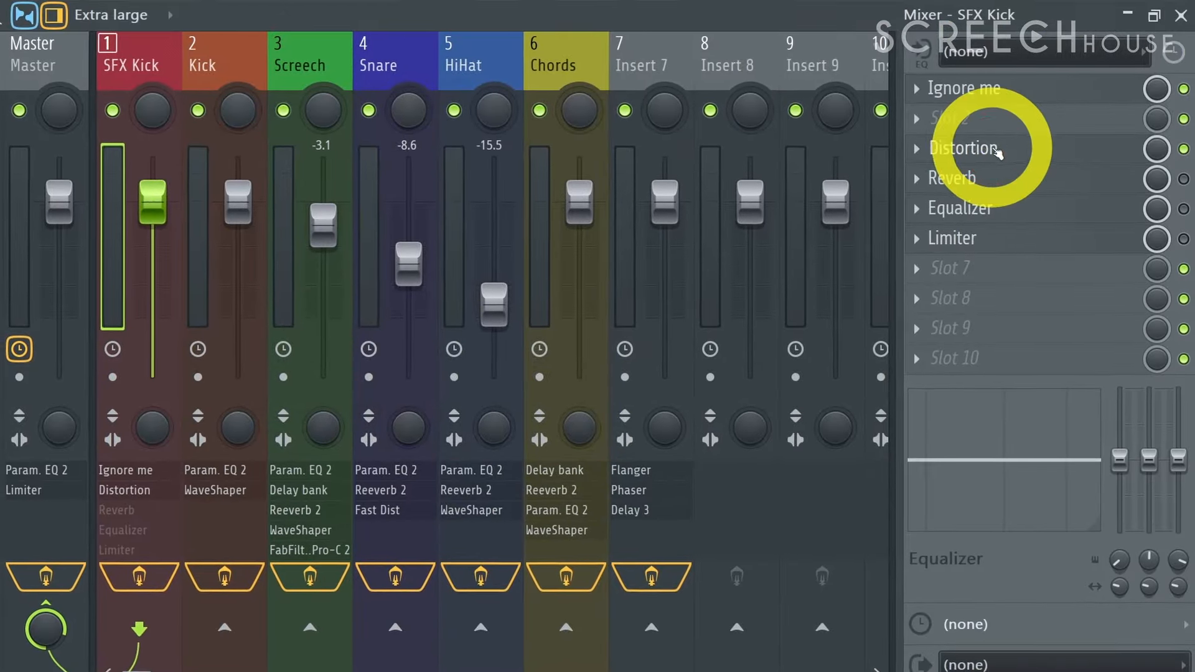
Adjust the WaveShaper curve of the SFX Kick track's Distortion effect and toggle the effect on and off
left_click(996, 151)
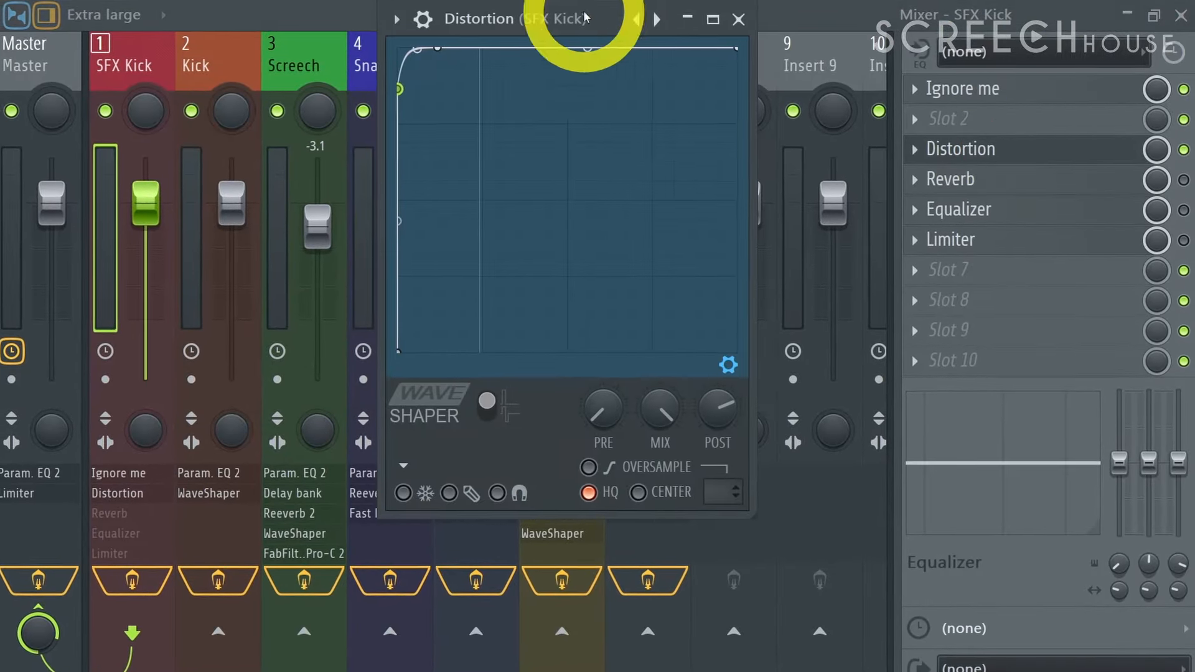
left_click_drag(374, 119, 349, 401)
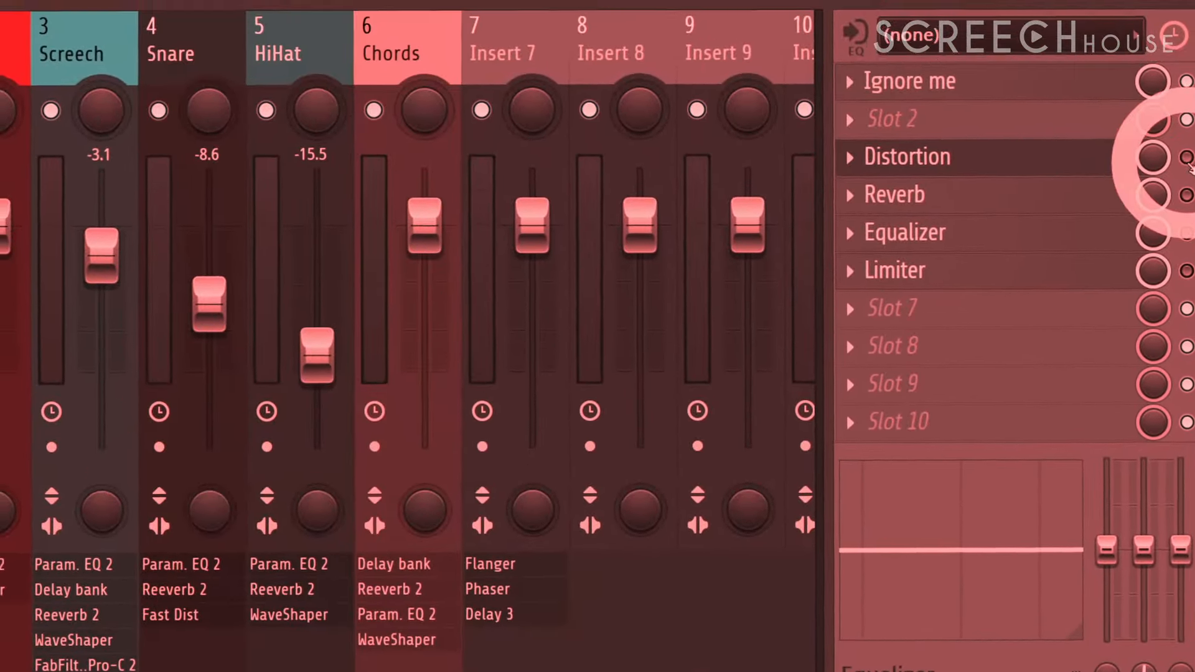
left_click(1179, 137)
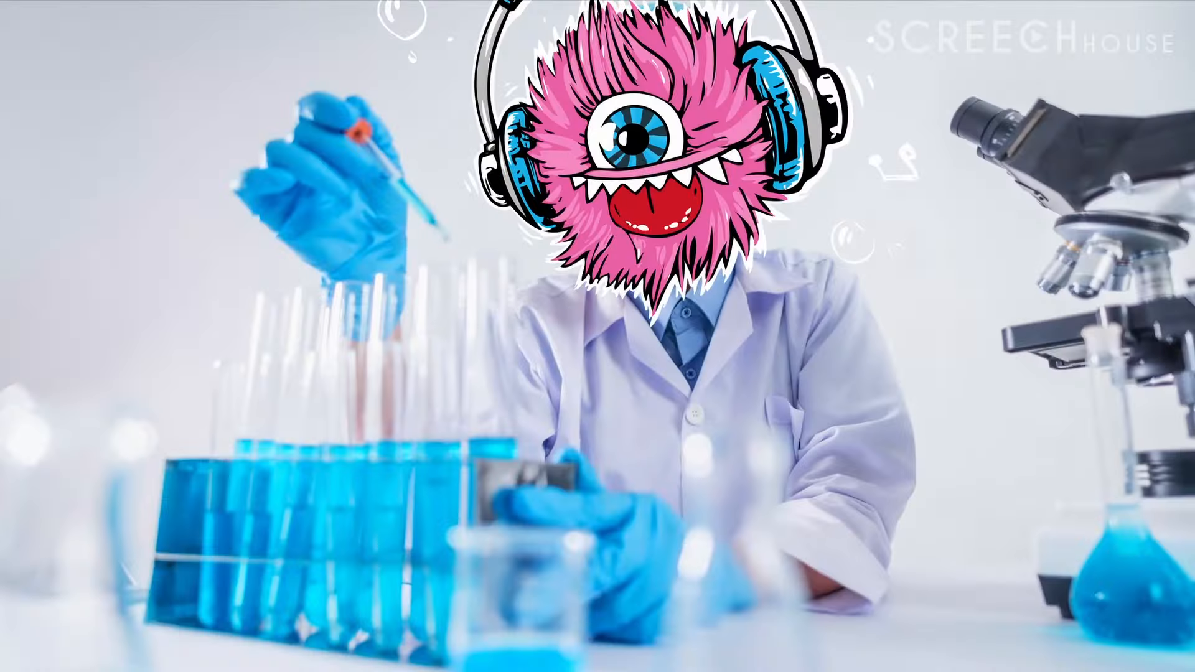